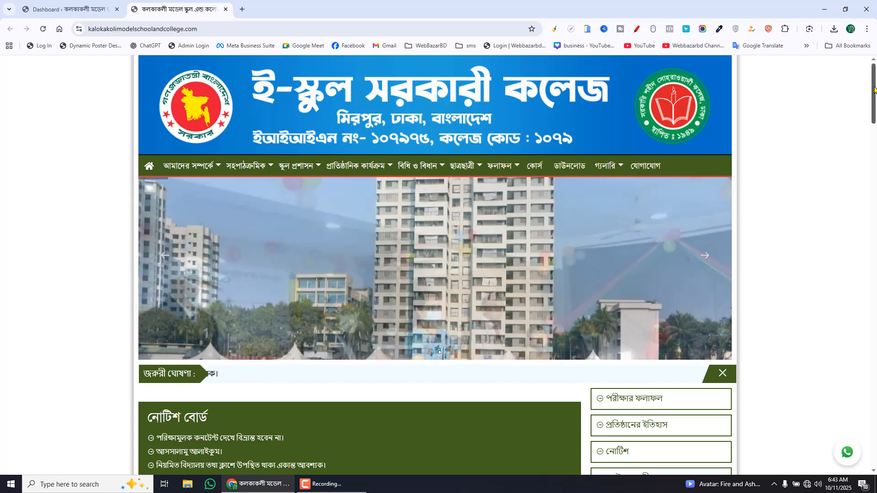
Look through the school website's homepage sections down to the blog and view a "Lorem ispum" blog post.
scroll(874, 123, down, 4)
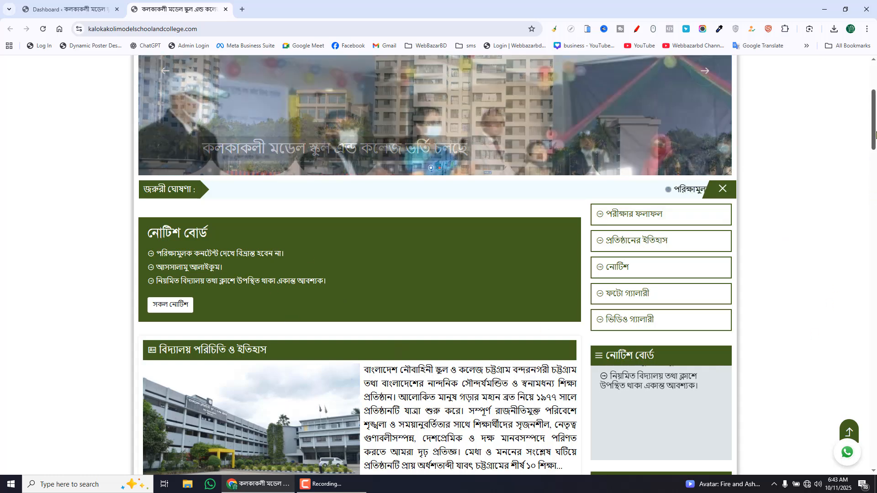
scroll(185, 173, down, 4)
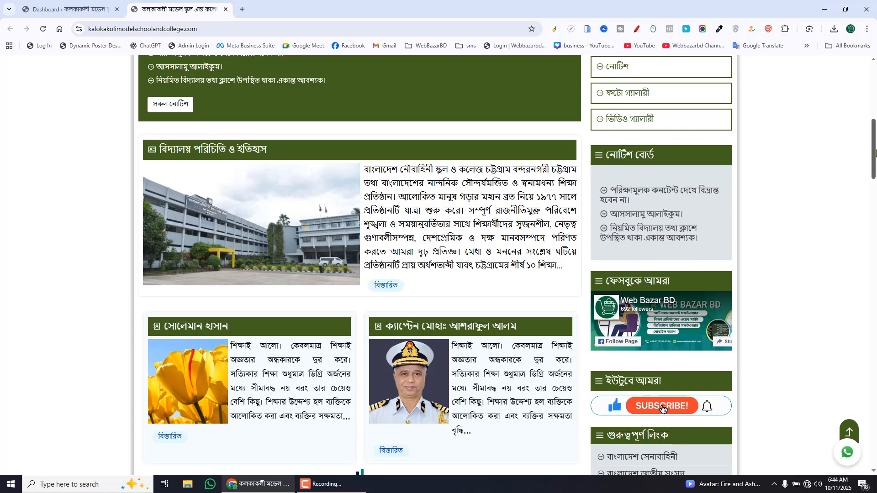
scroll(661, 408, down, 2)
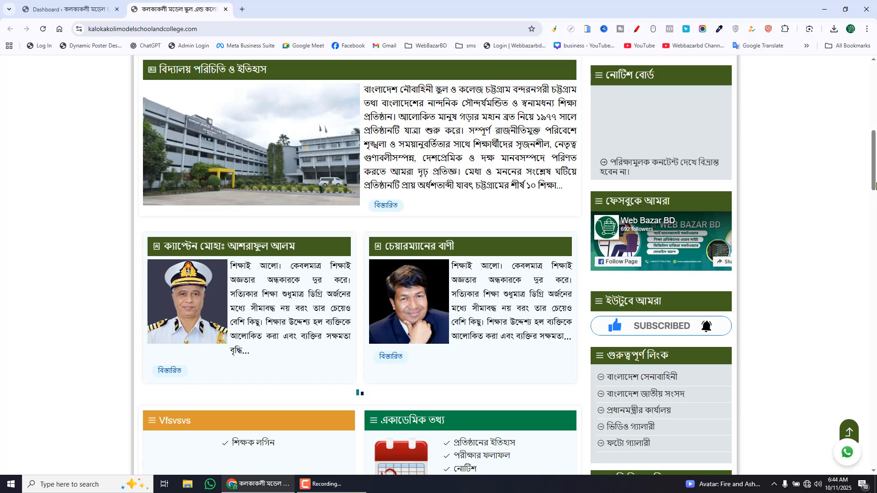
drag(876, 186, 876, 96)
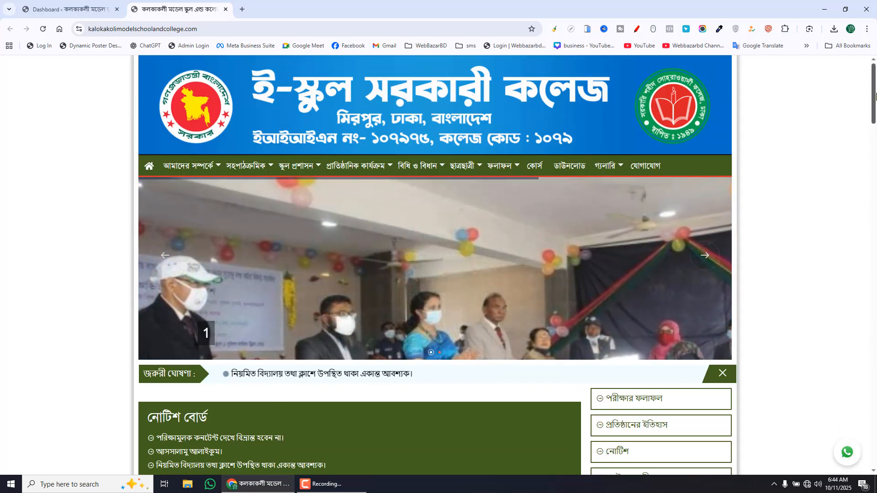
drag(876, 96, 872, 411)
drag(406, 141, 452, 136)
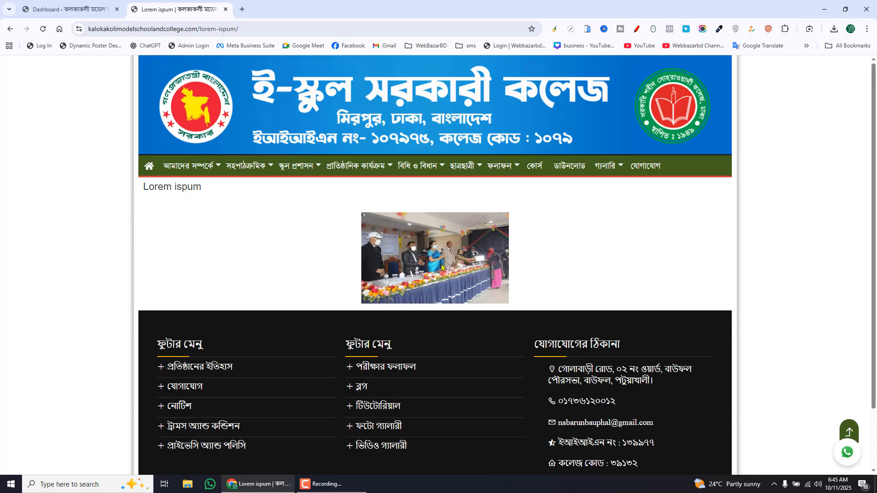
In the admin dashboard's "01 খবর" posts list, move the draft posts "test" and "Hello world!" to the trash.
click(73, 9)
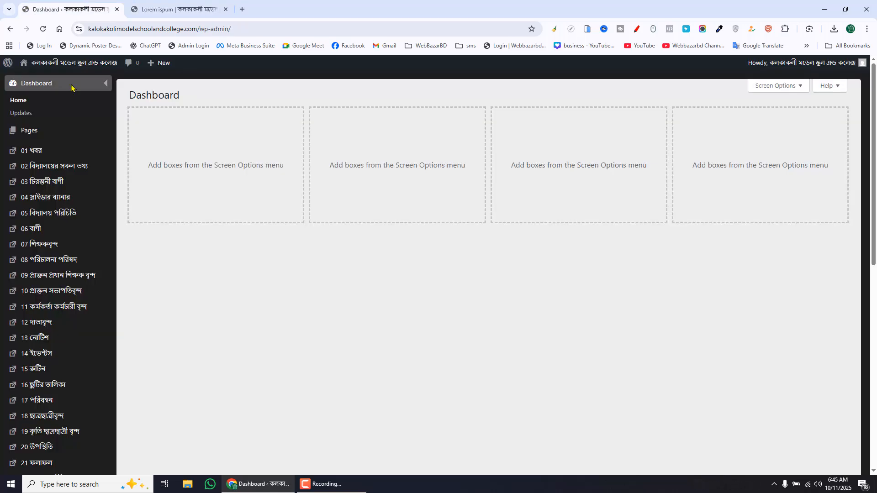
mouse_move(81, 153)
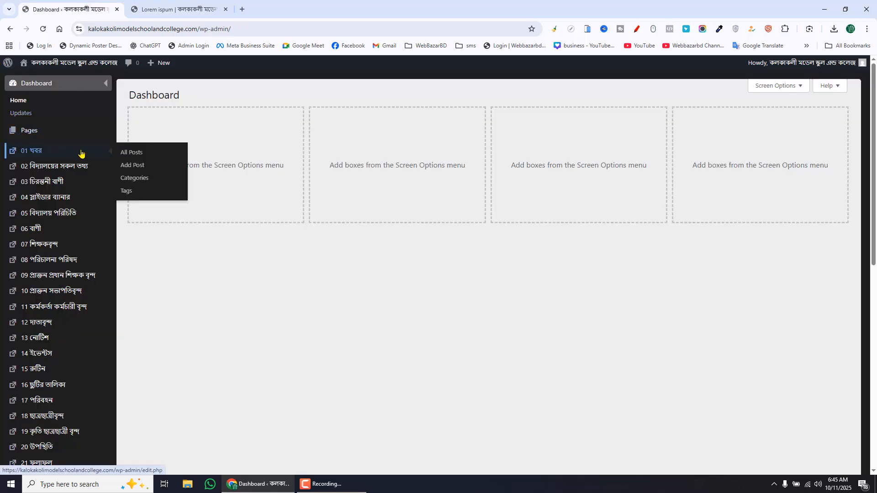
click(137, 153)
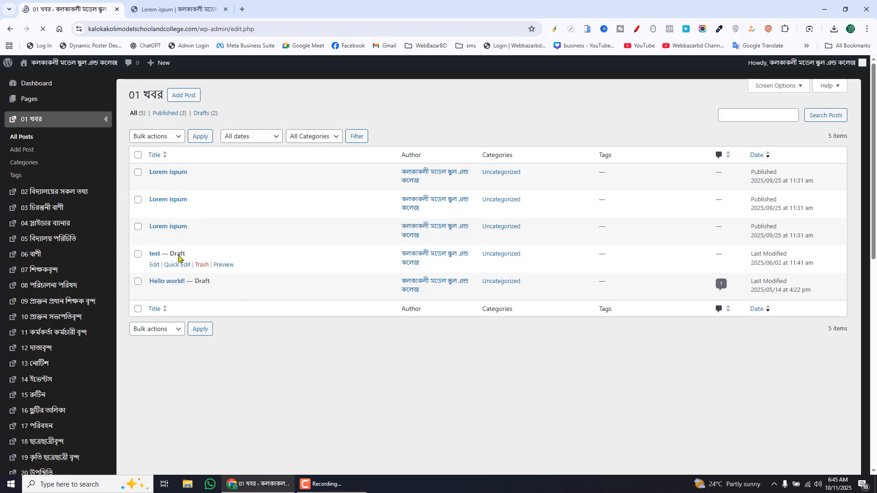
click(138, 254)
click(138, 281)
click(163, 137)
click(161, 174)
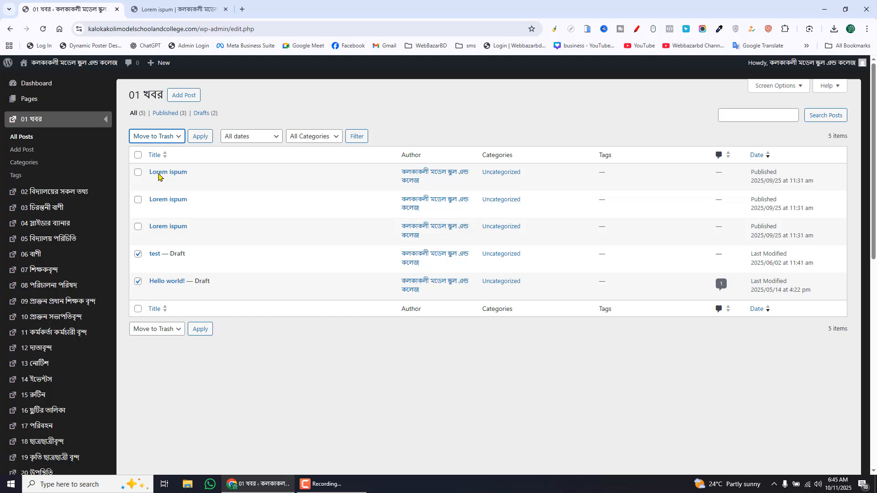
click(195, 136)
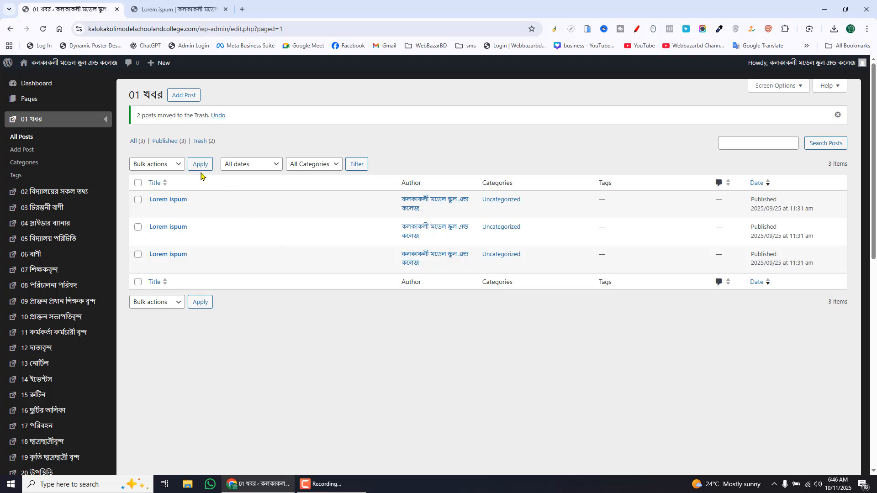
Move the second and third "Lorem ispum" posts to the trash and check the blog section on the site's homepage.
click(137, 227)
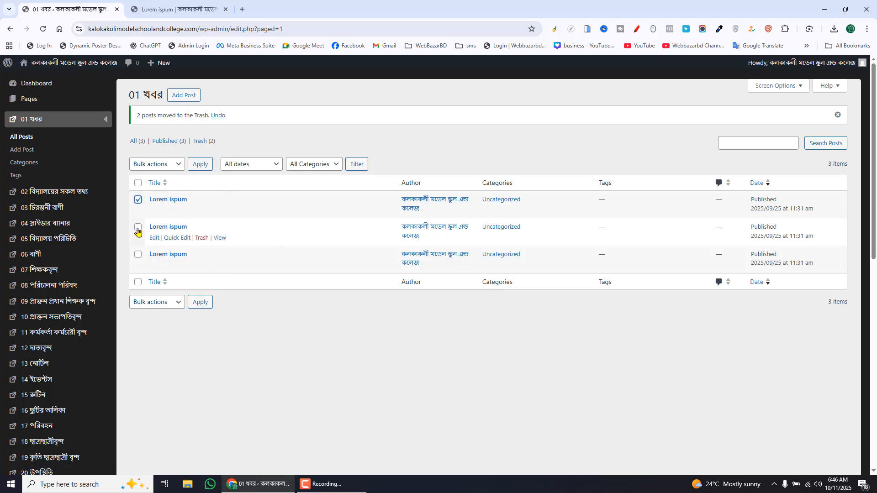
click(137, 254)
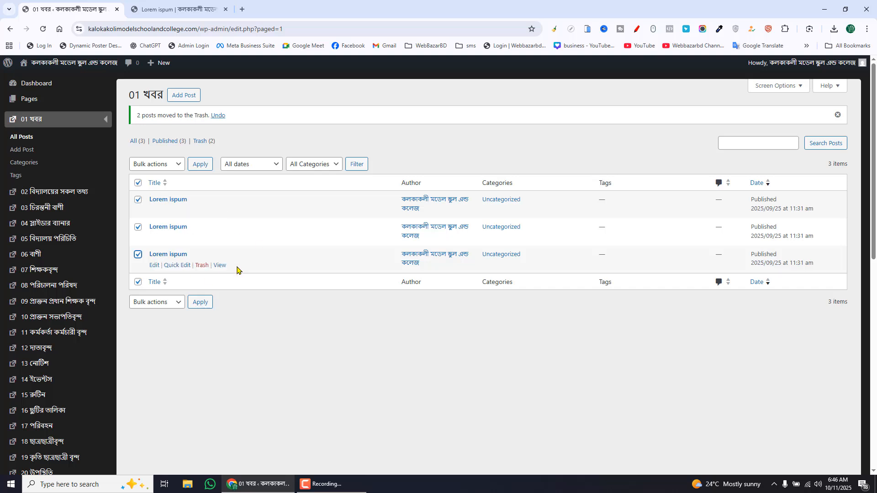
click(137, 199)
click(155, 166)
click(152, 201)
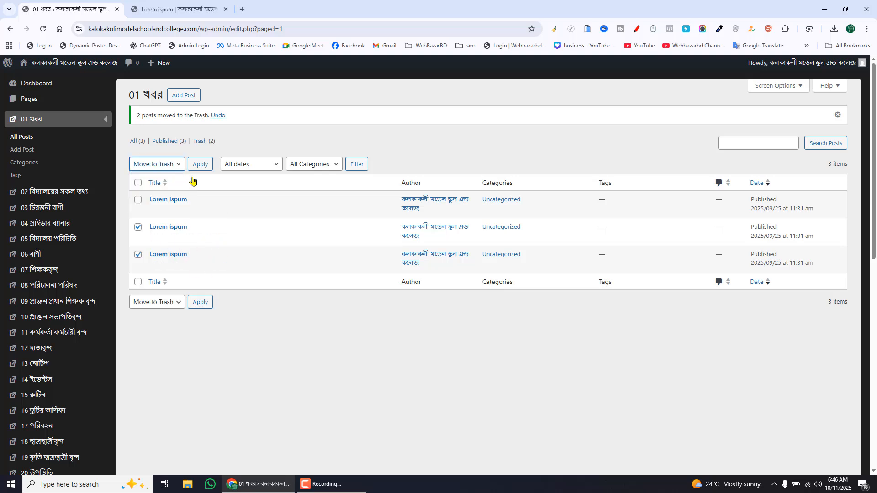
click(199, 168)
key(ctrl+Tab)
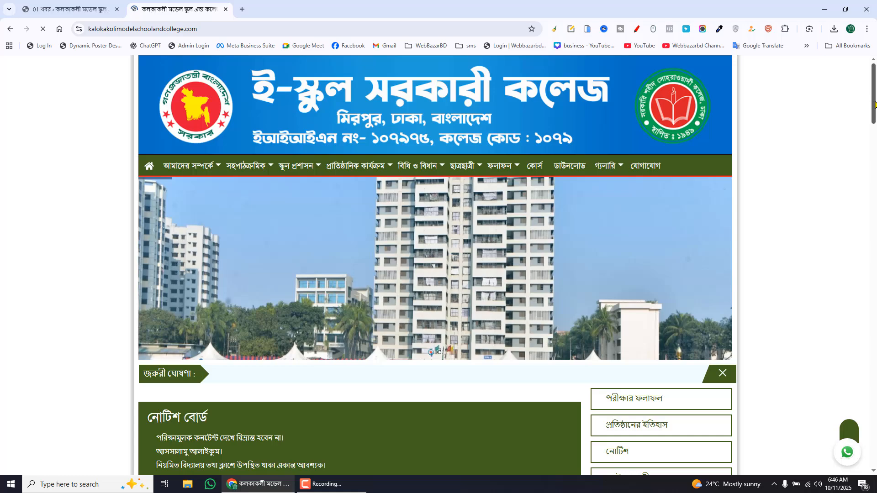
drag(874, 182, 875, 391)
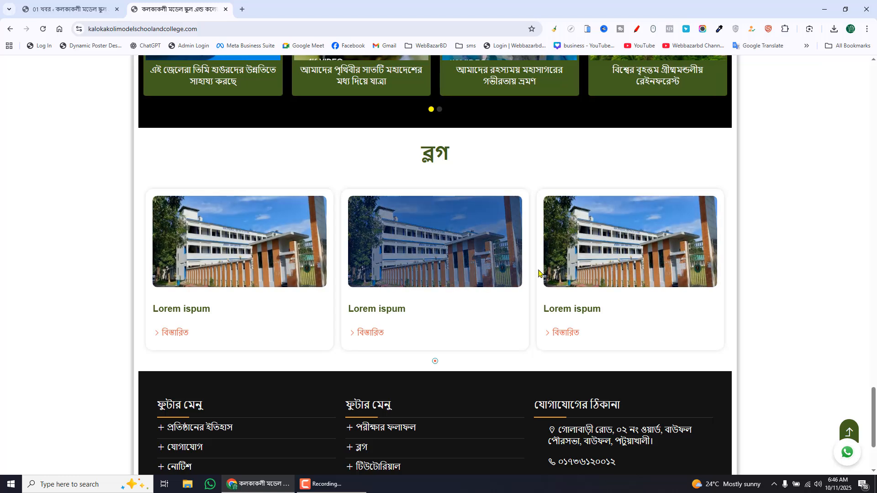
Replace the featured image of the remaining "Lorem ispum" post with b1.jpg from the media library.
click(86, 4)
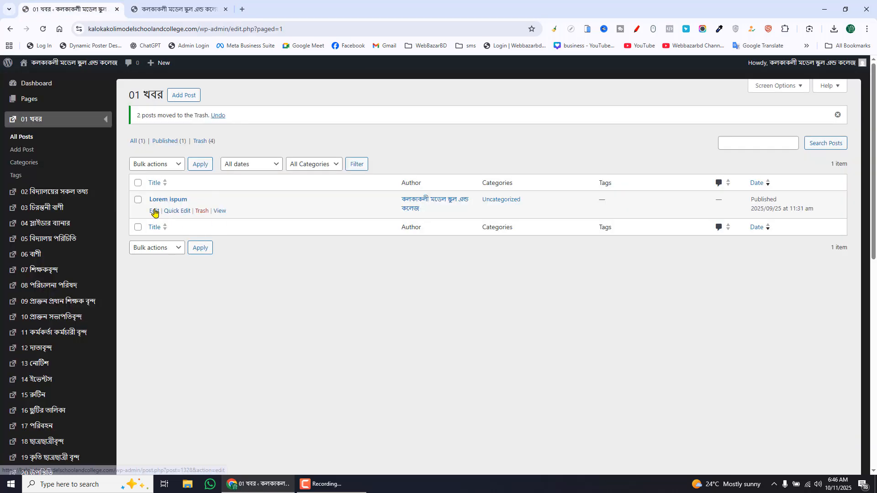
click(152, 209)
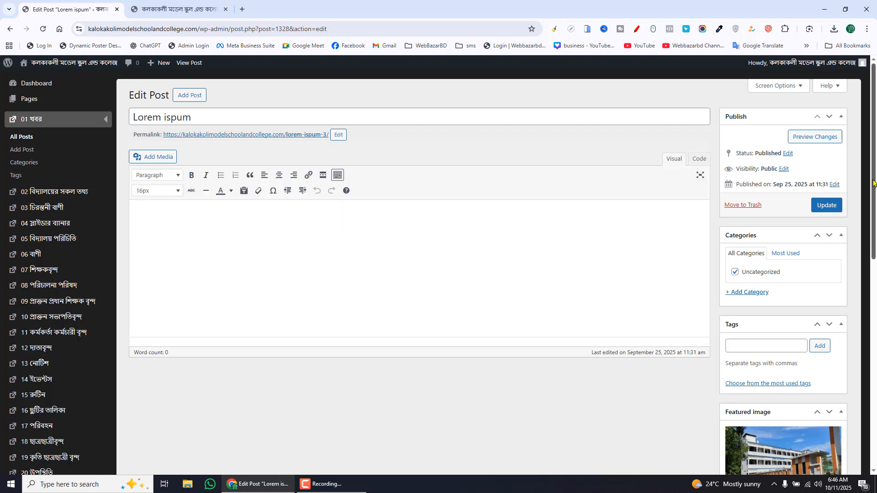
drag(874, 183, 874, 265)
click(744, 362)
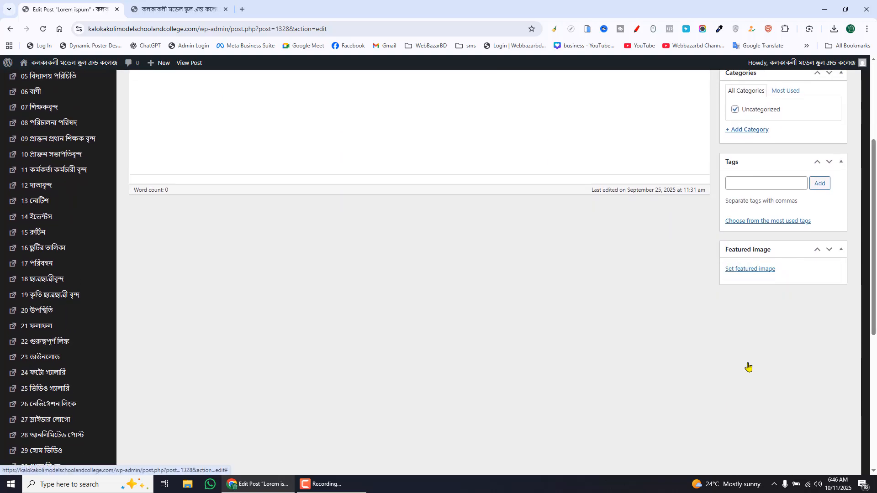
click(766, 268)
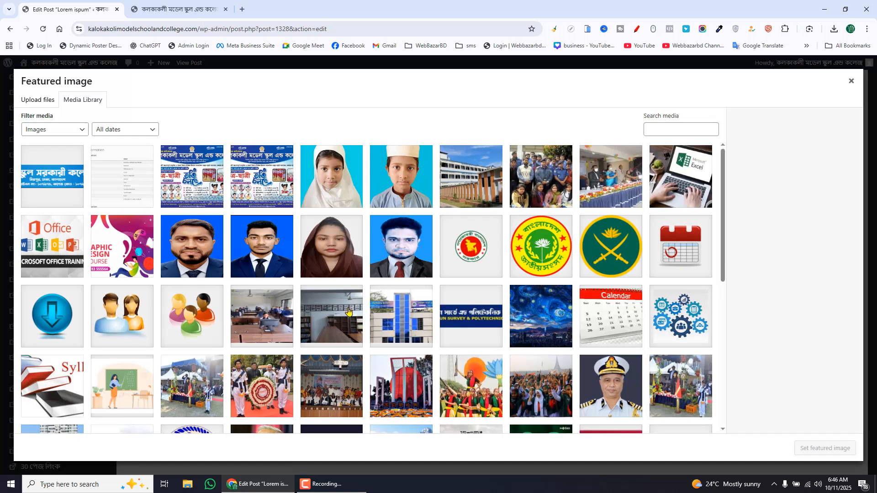
click(271, 201)
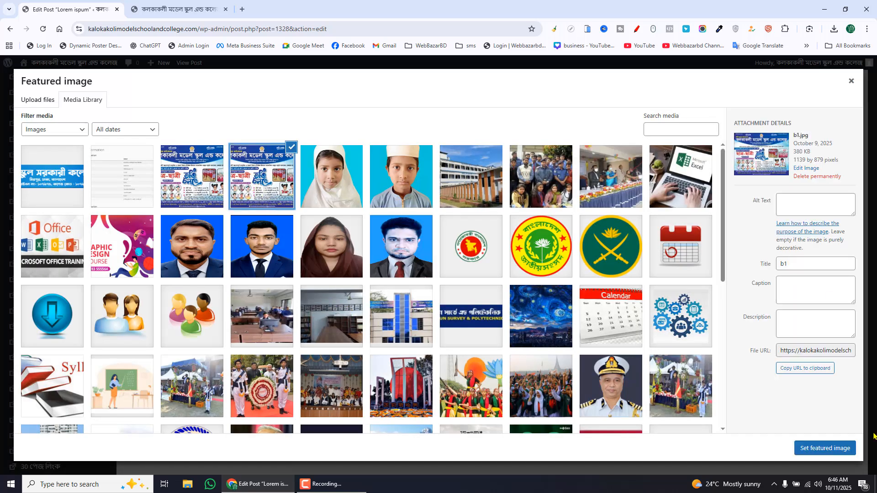
click(829, 449)
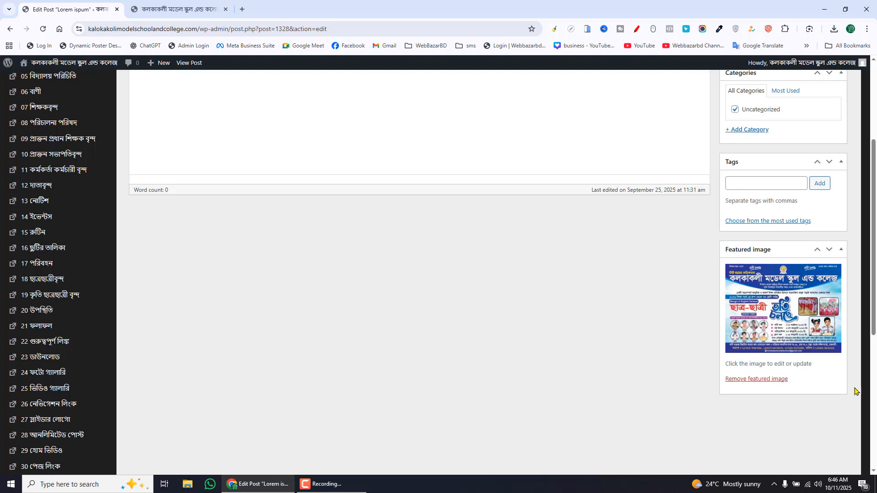
Change the post's title to "ttt" and update the post.
scroll(338, 289, up, 4)
drag(236, 116, 129, 116)
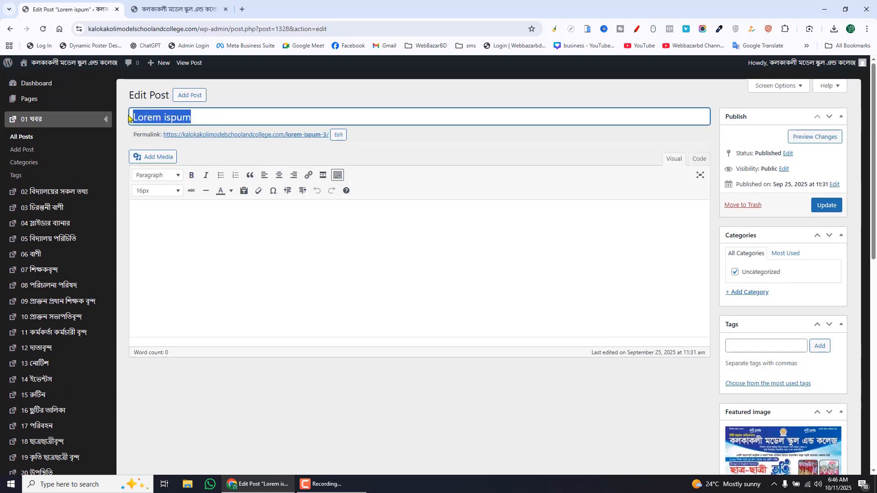
text(ttt)
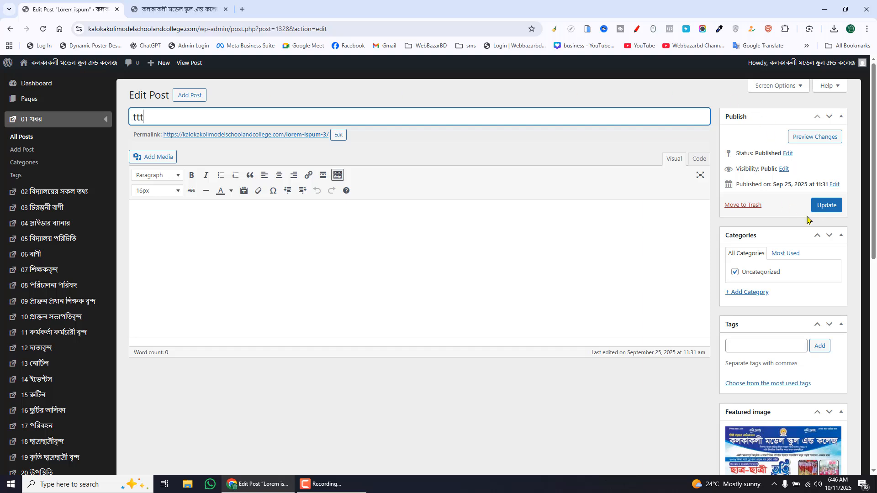
click(824, 206)
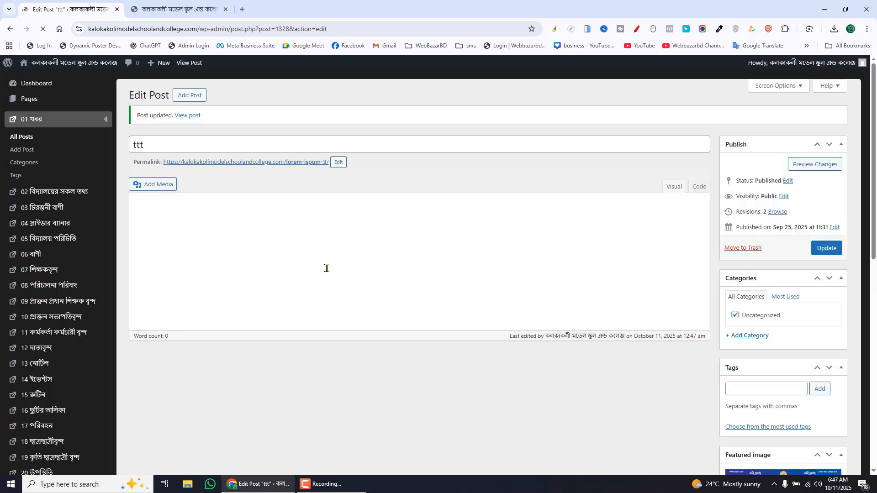
Reload the school website's homepage and check the edited post in the blog section.
click(180, 8)
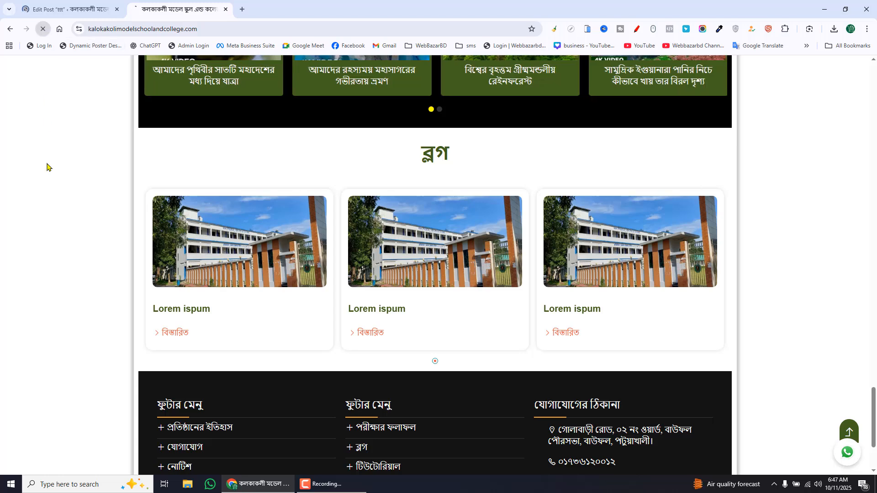
key(F5)
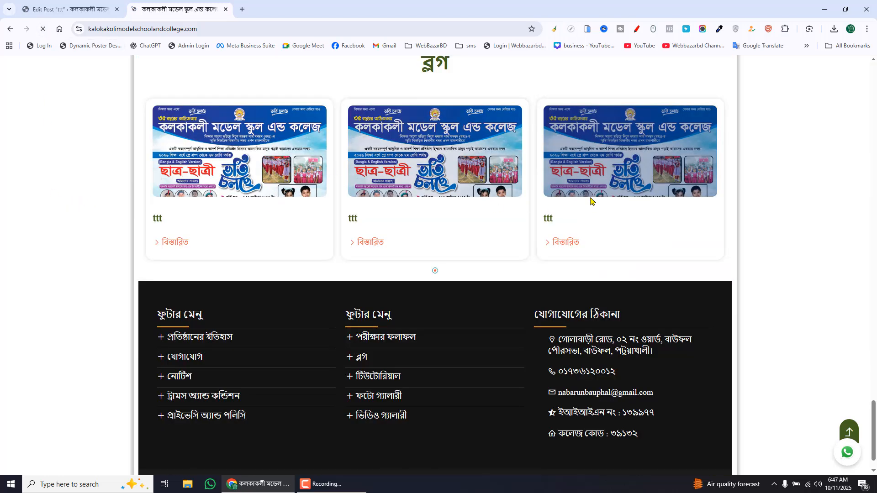
scroll(592, 199, up, 2)
click(70, 4)
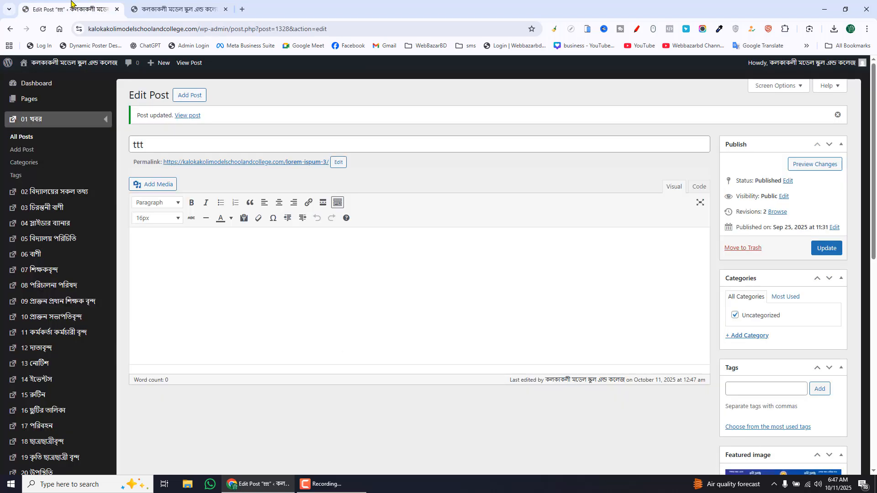
click(182, 9)
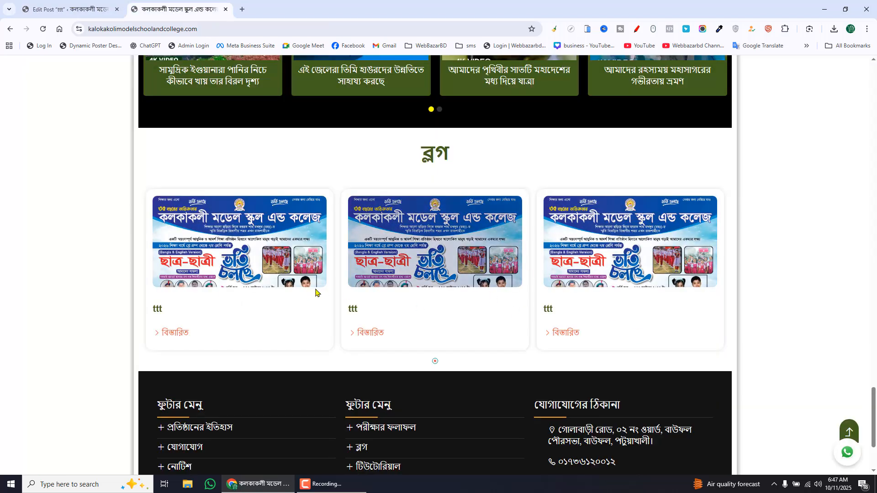
Open the "02 বিদ্যালয়ের সকল তথ্য" posts list in the admin dashboard and review its entries.
click(68, 9)
mouse_move(75, 196)
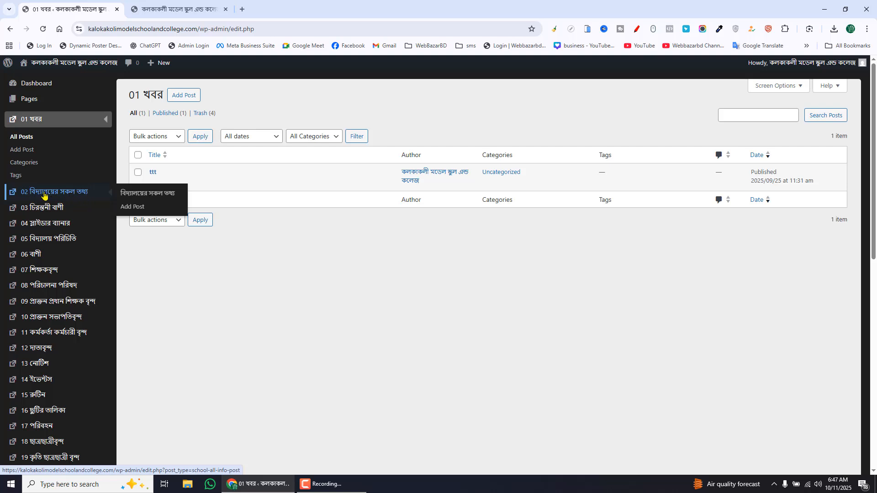
click(136, 194)
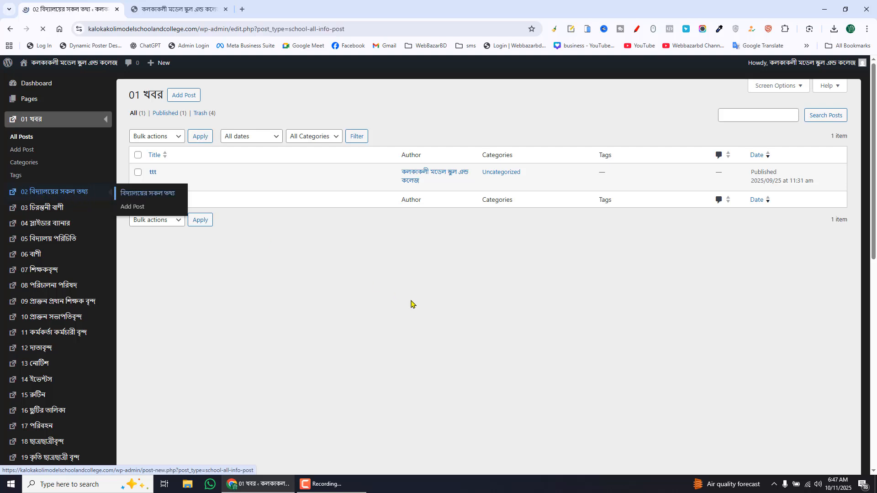
scroll(205, 198, down, 8)
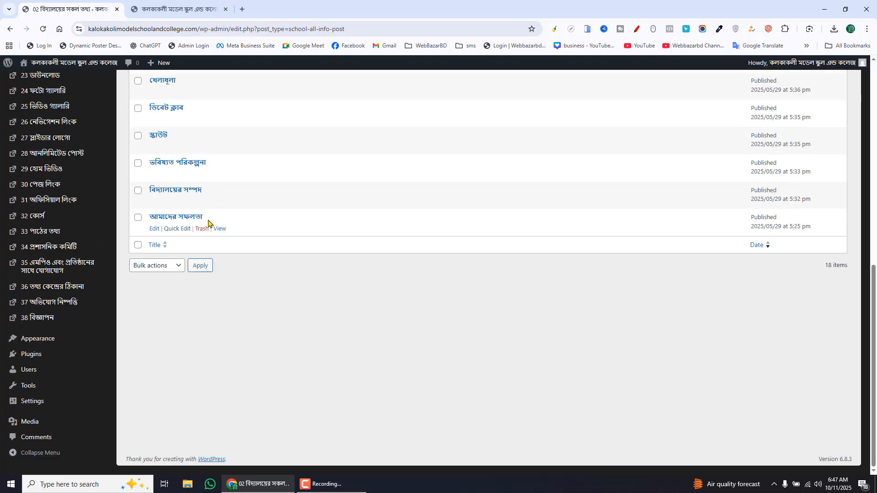
scroll(212, 219, up, 10)
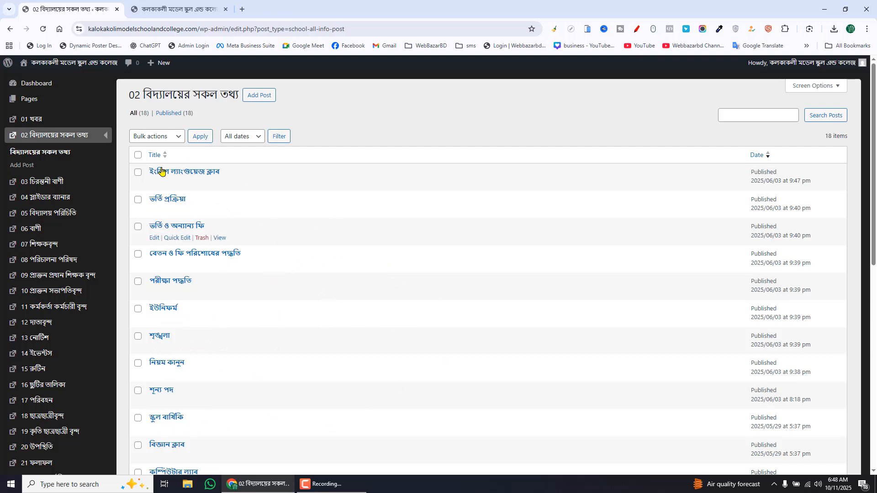
click(138, 155)
click(171, 137)
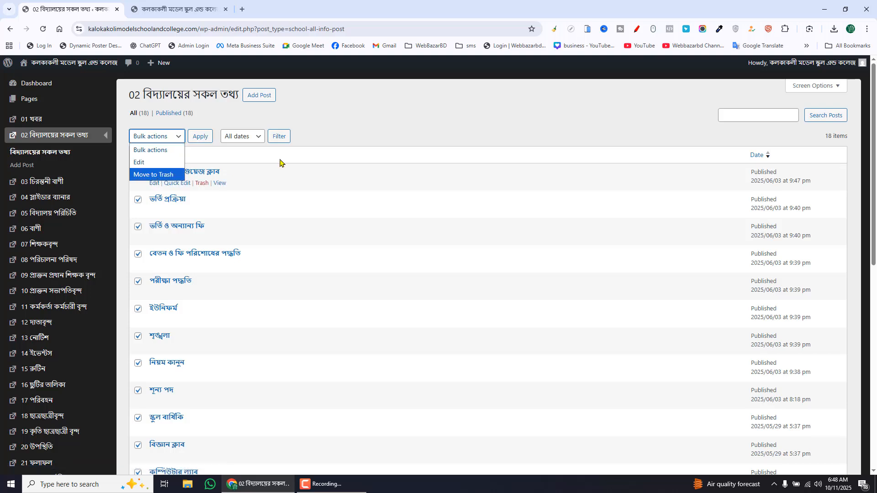
click(458, 131)
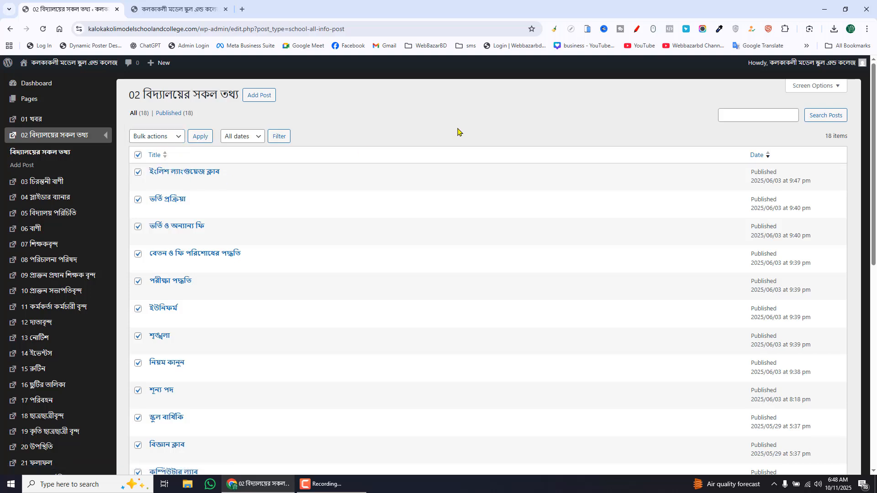
Compare the live homepage's "বিধি ও বিধান" submenu with the "02 বিদ্যালয়ের সকল তথ্য" posts list, and view the homepage's introduction section.
click(180, 9)
mouse_move(303, 170)
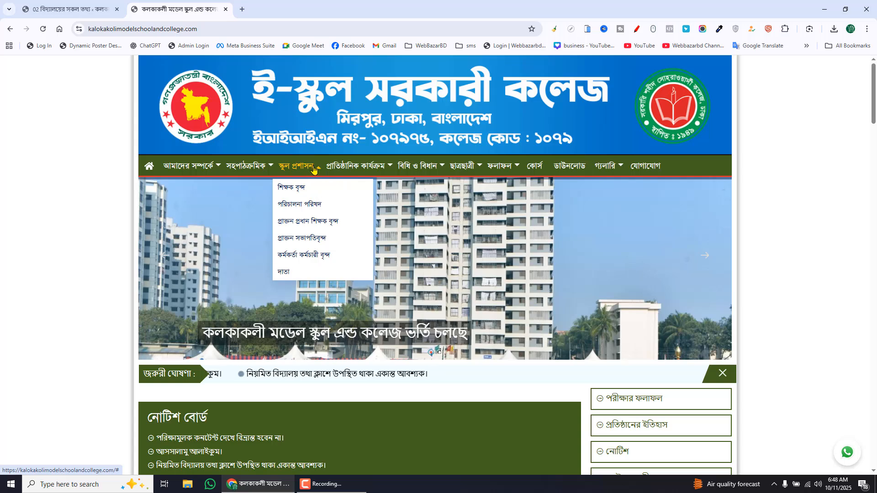
mouse_move(413, 170)
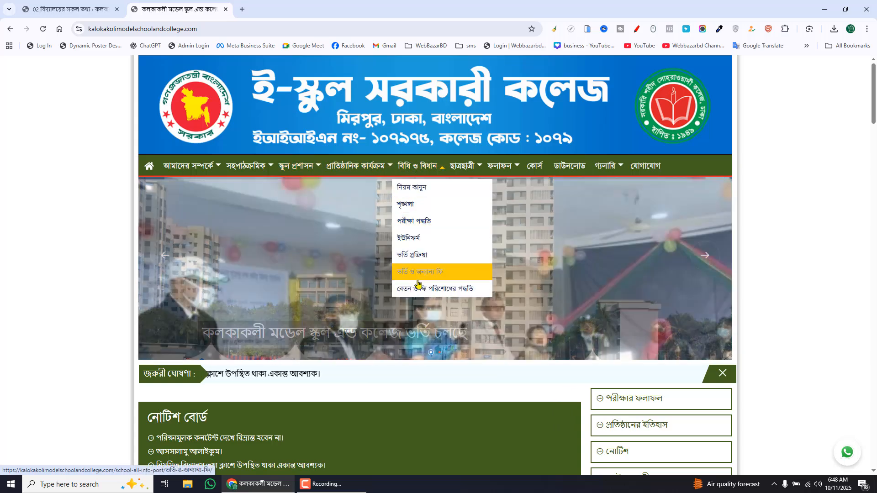
click(118, 4)
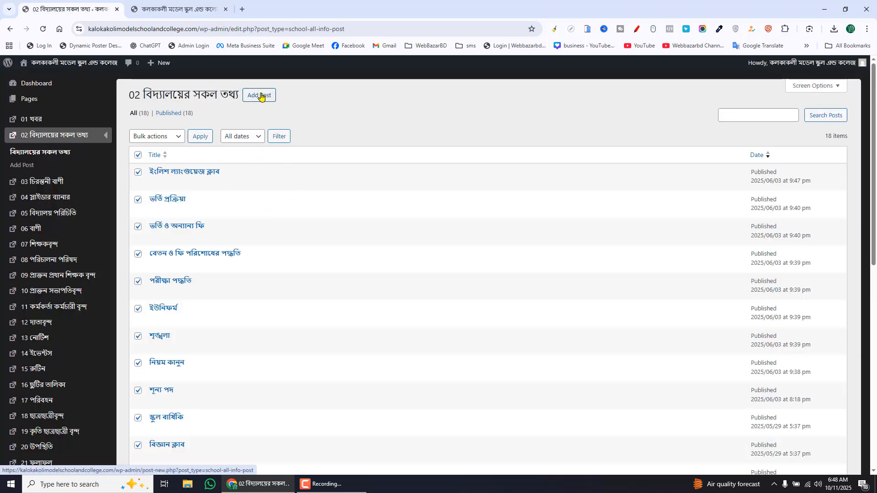
click(173, 10)
mouse_move(415, 167)
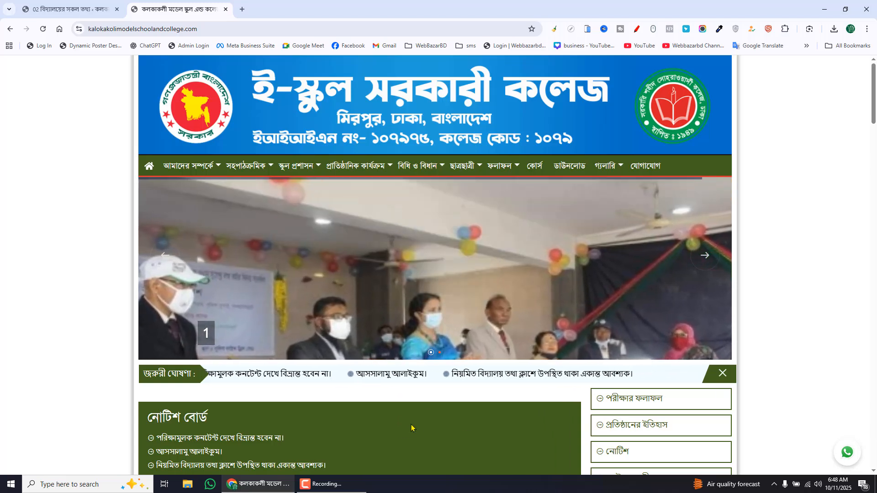
scroll(876, 126, down, 3)
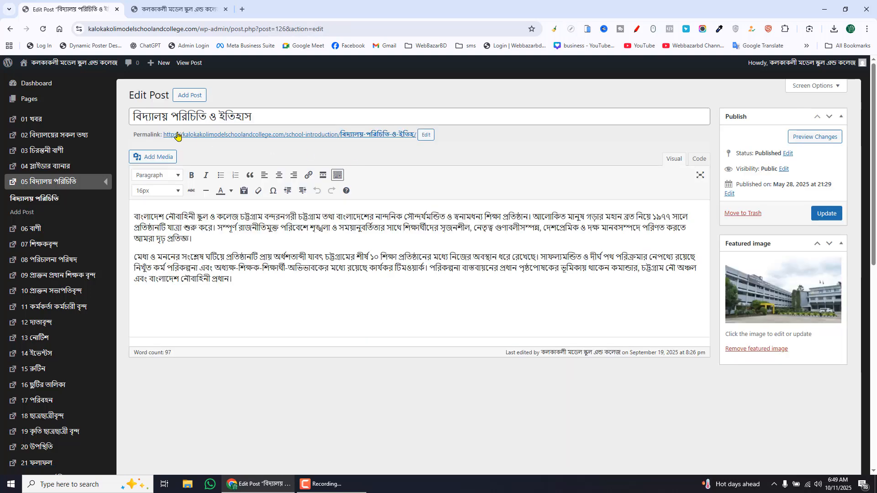
Replace the featured image of the "বিদ্যালয় পরিচিতি ও ইতিহাস" post with the outdoor parade ceremony photo from the media library and update the post.
triple_click(309, 117)
click(309, 117)
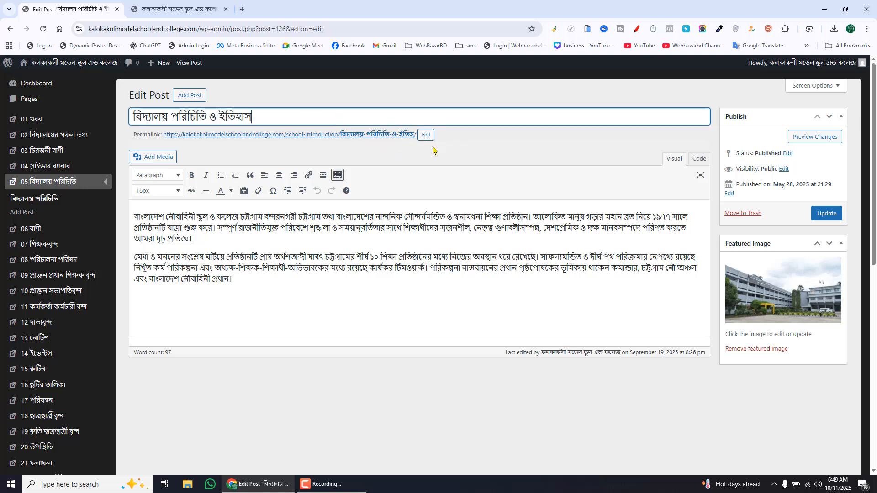
drag(317, 305, 138, 217)
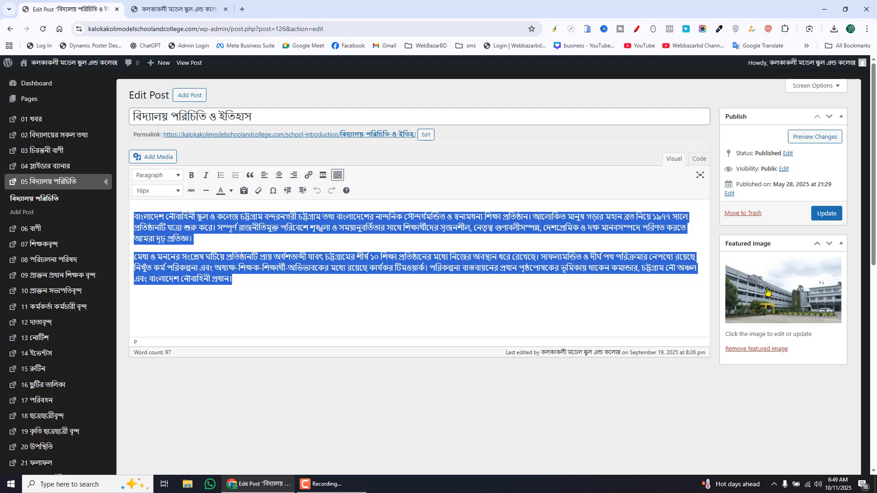
click(761, 350)
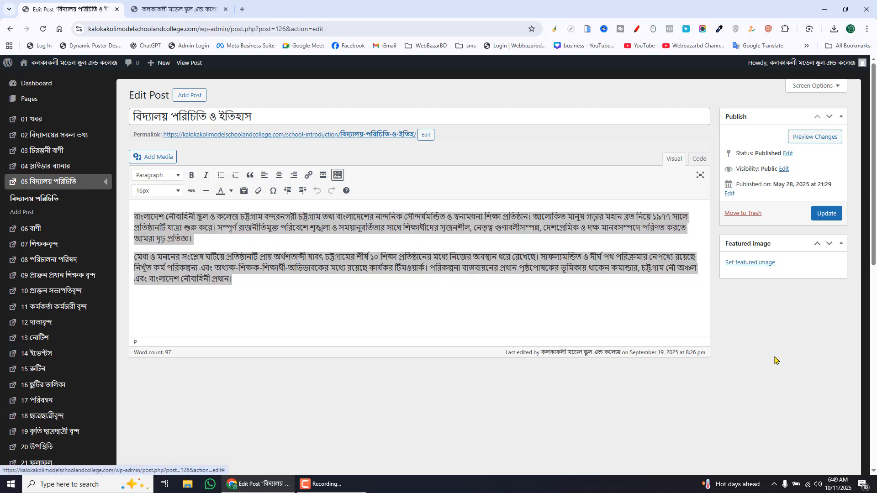
click(756, 267)
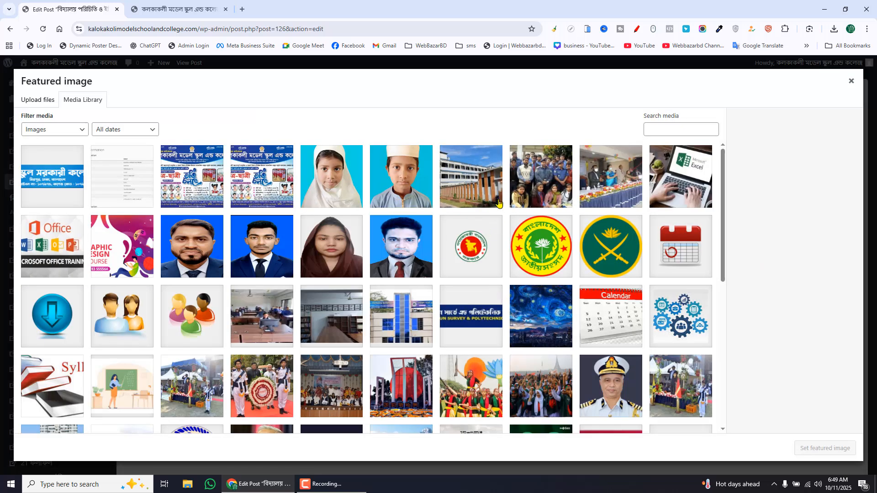
click(484, 187)
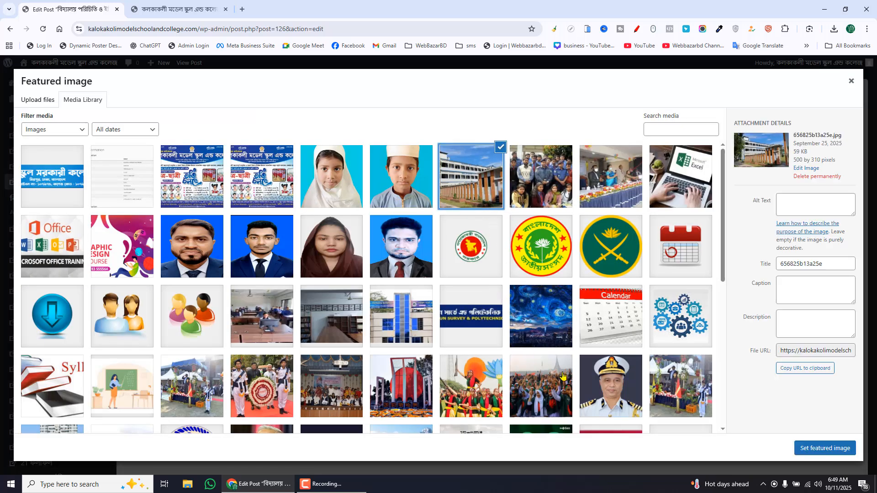
click(669, 408)
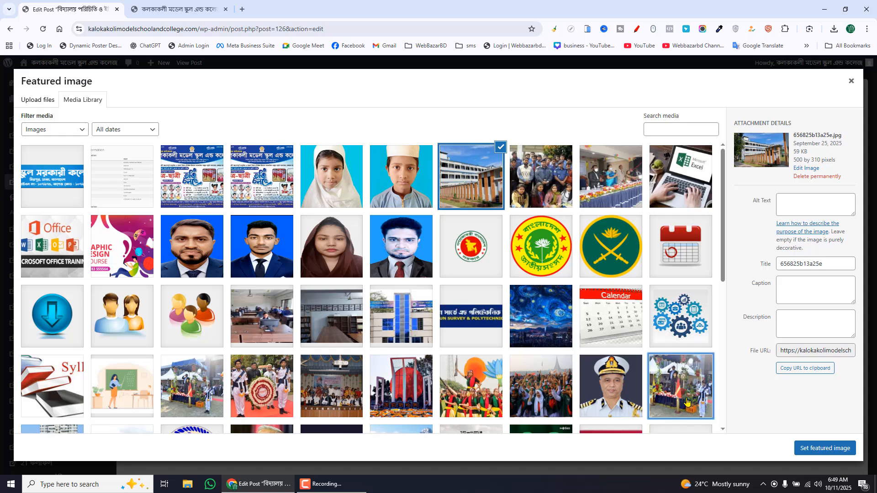
click(832, 449)
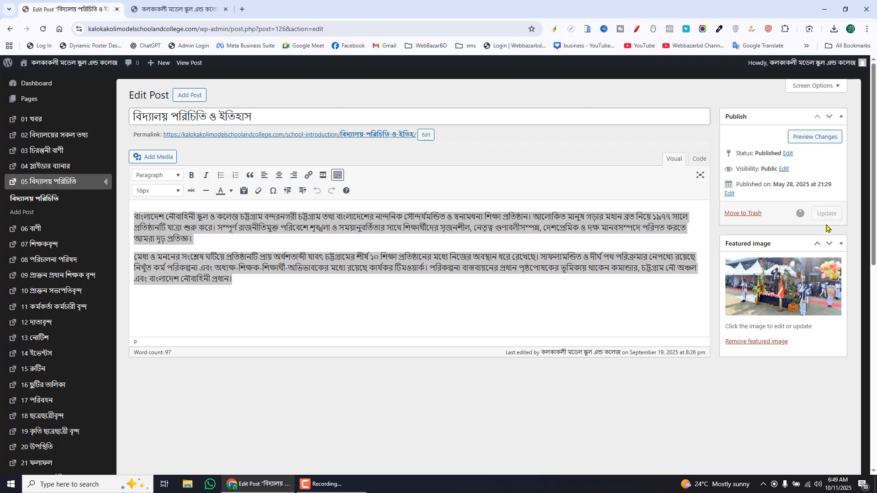
Reload the school website's homepage and check the image in the "বিদ্যালয় পরিচিতি ও ইতিহাস" section.
click(178, 9)
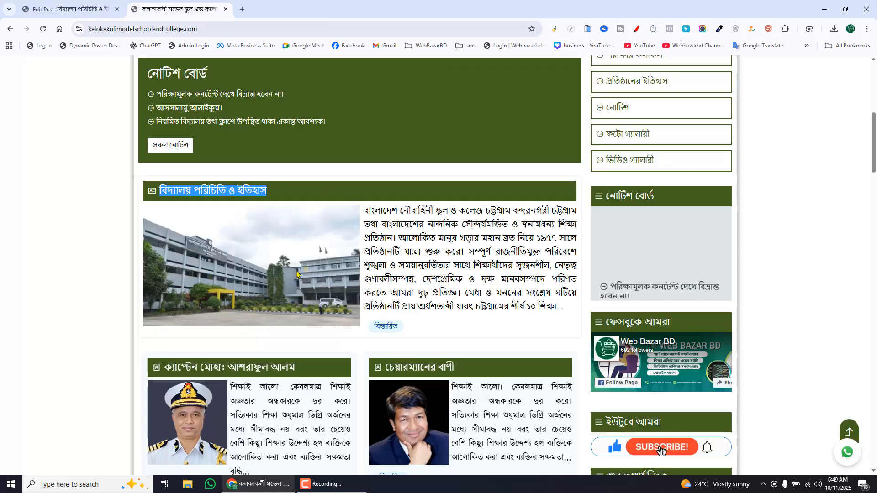
key(ctrl+r)
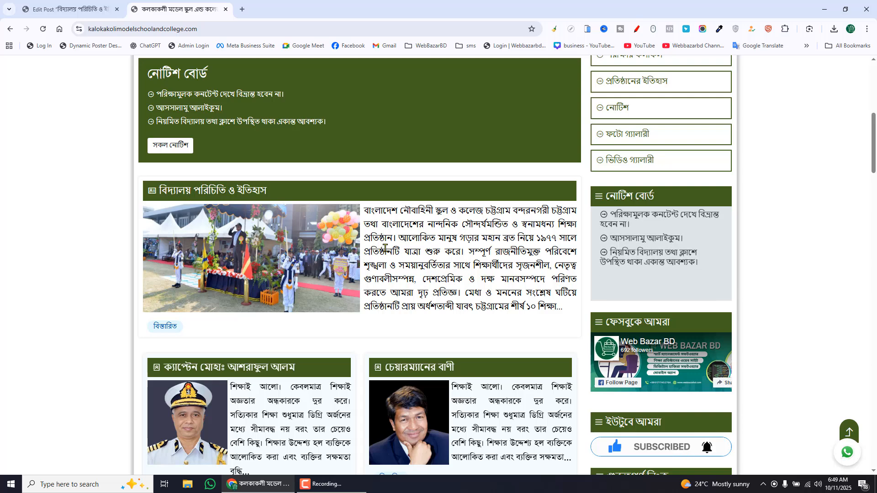
click(64, 7)
click(165, 3)
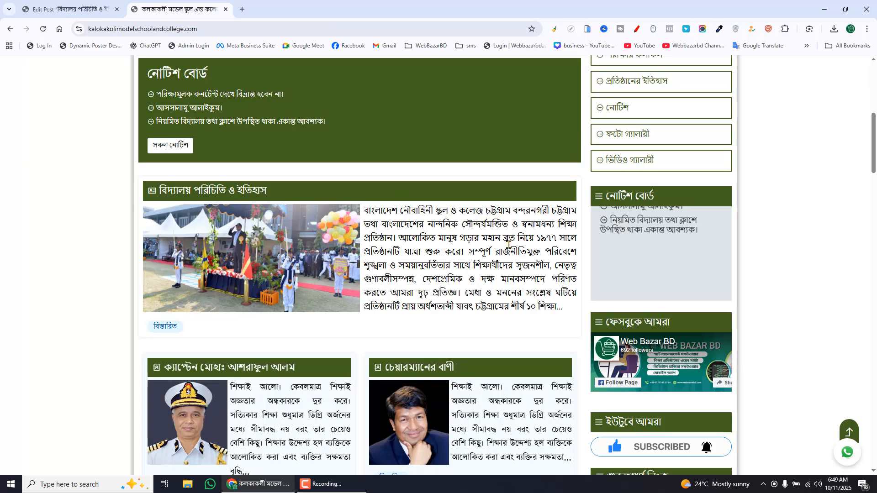
View the message cards on the homepage, open the "06 বাণী" posts list in the admin dashboard and select all its posts.
scroll(634, 272, down, 4)
drag(876, 172, 876, 178)
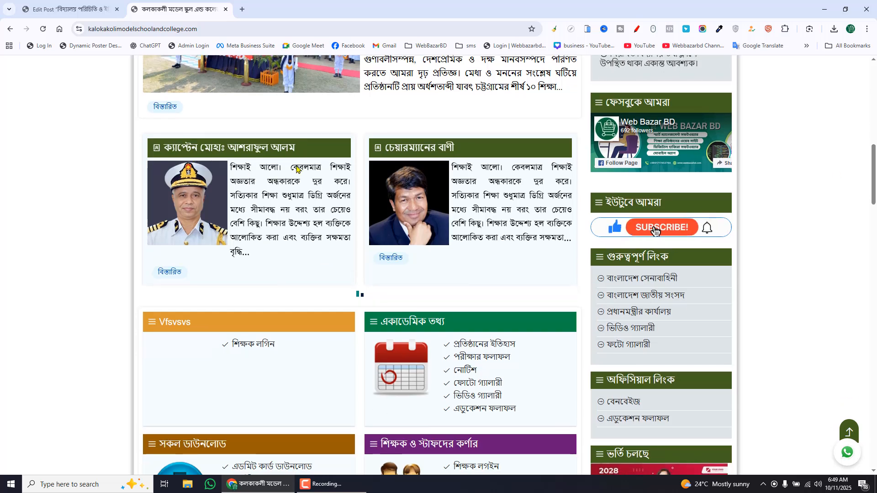
click(58, 3)
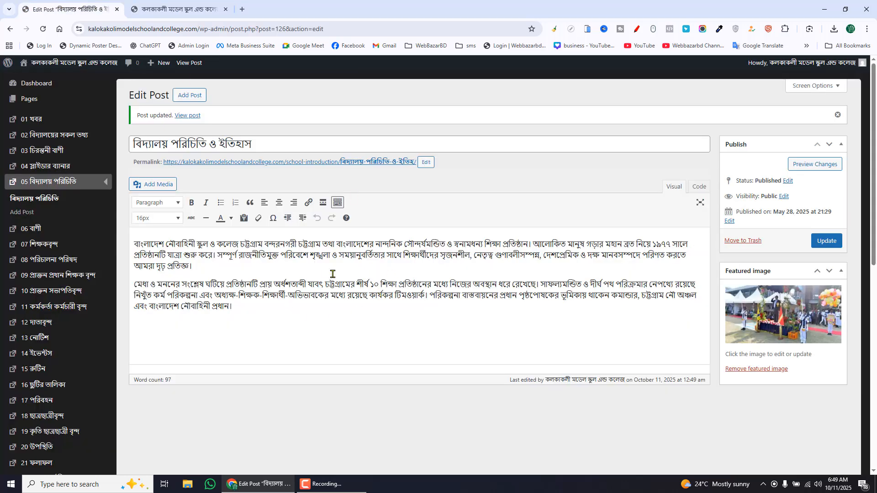
click(45, 233)
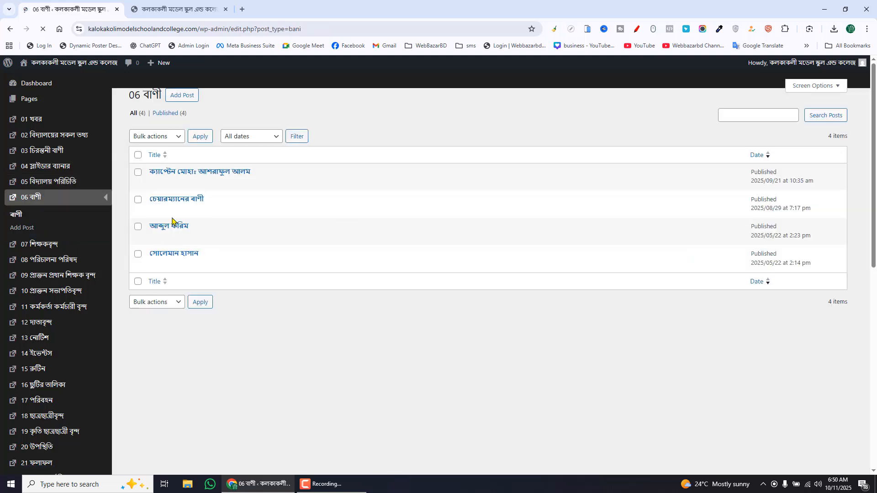
mouse_move(158, 235)
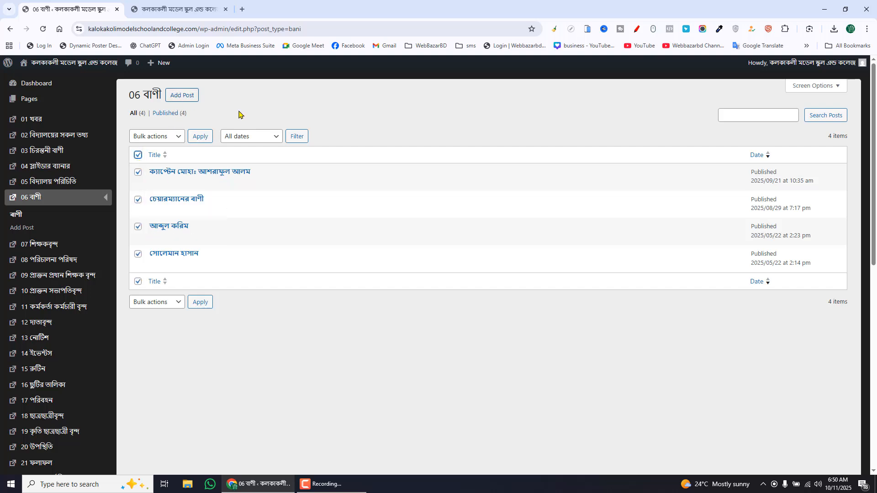
Compare the homepage's message cards and information boxes with the "06 বাণী" posts and the numbered content sections in the admin dashboard.
click(129, 4)
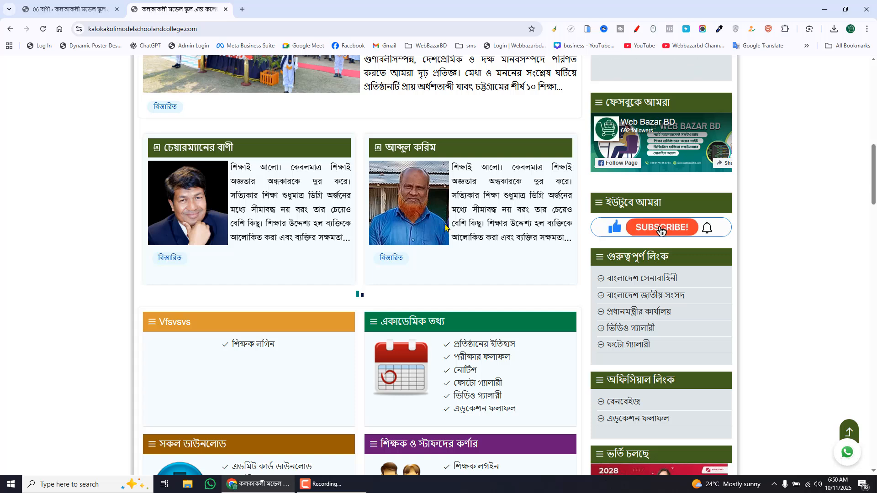
click(75, 3)
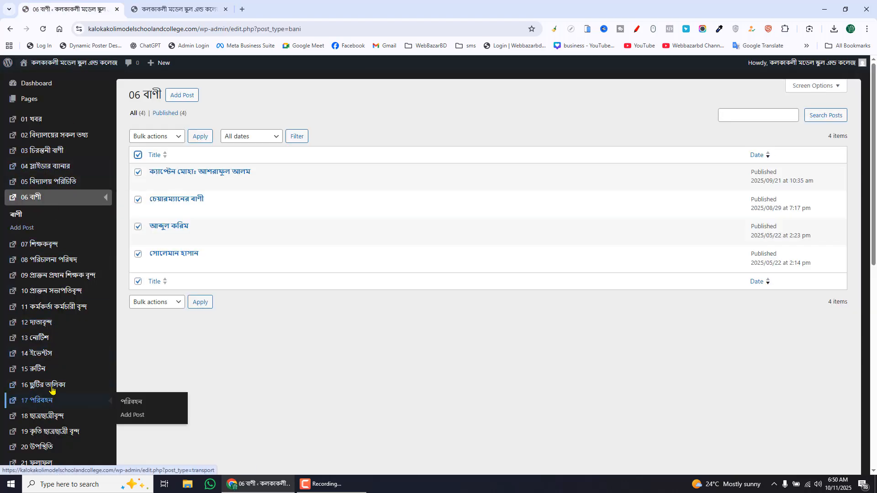
click(169, 3)
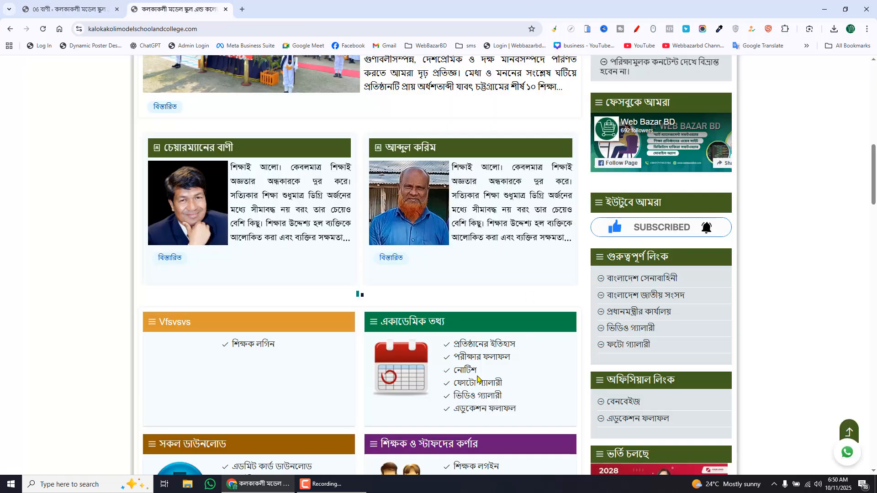
click(68, 9)
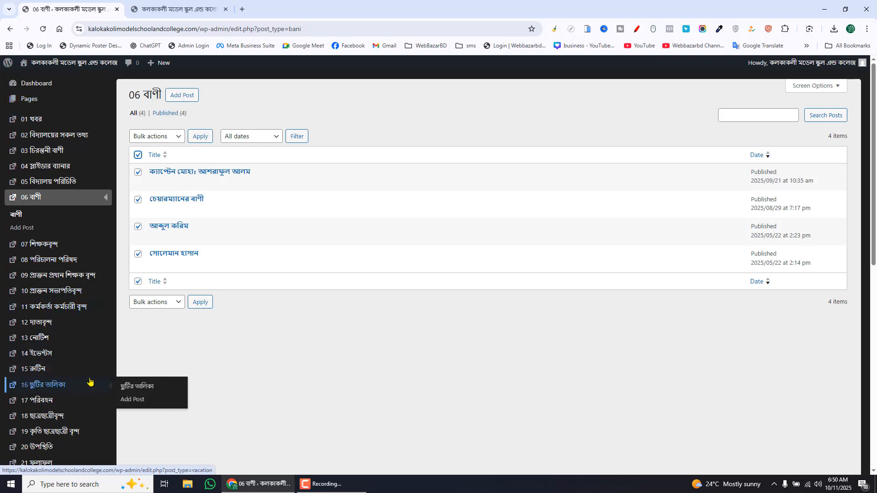
scroll(68, 386, down, 10)
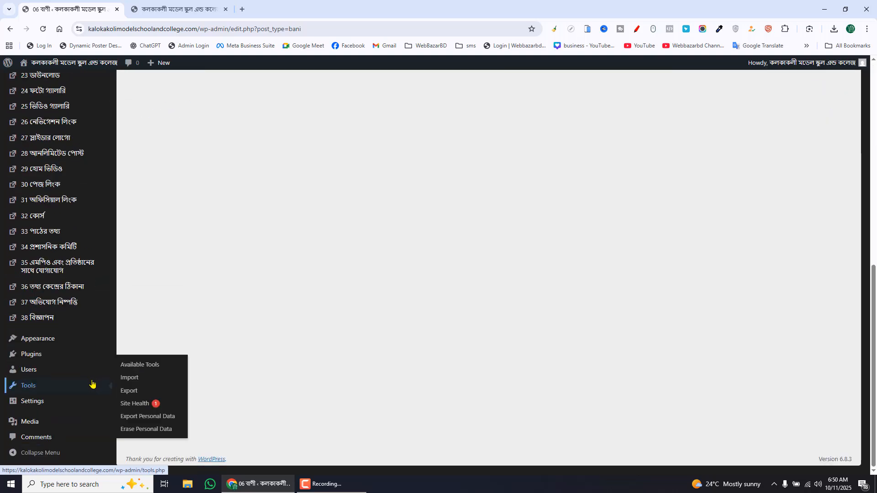
Review the live homepage's sections from the notice board down to the "আমাদের শিক্ষক" teachers section.
click(196, 9)
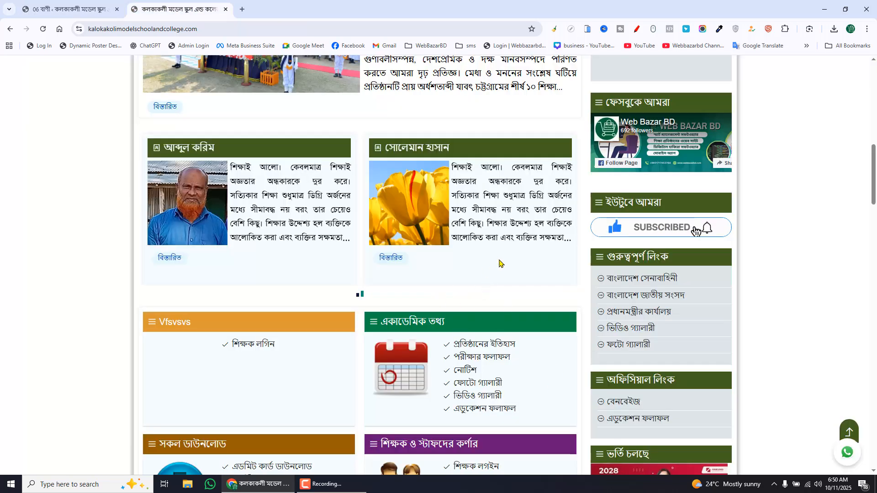
drag(875, 174, 876, 128)
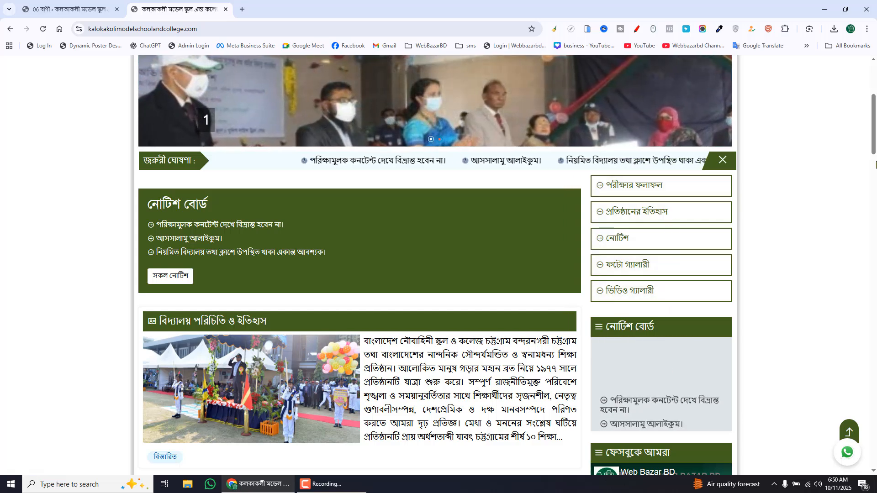
scroll(876, 165, down, 10)
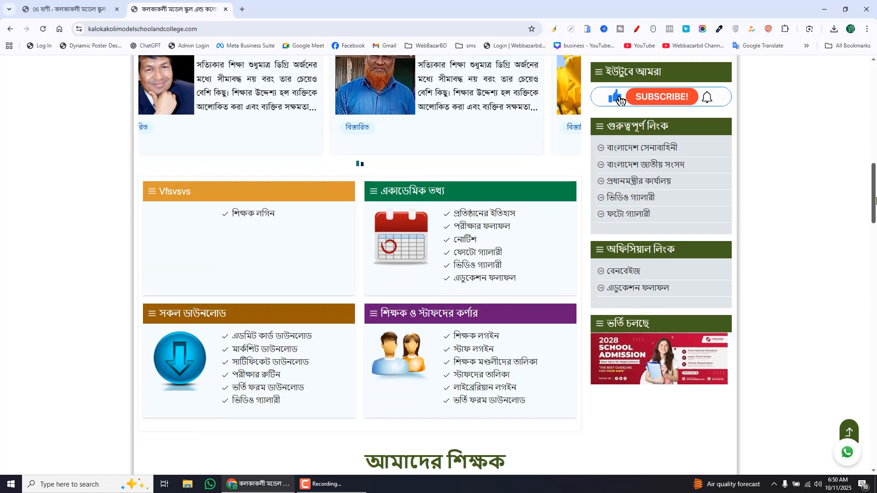
mouse_move(876, 197)
mouse_down()
mouse_move(876, 228)
mouse_move(876, 189)
mouse_up()
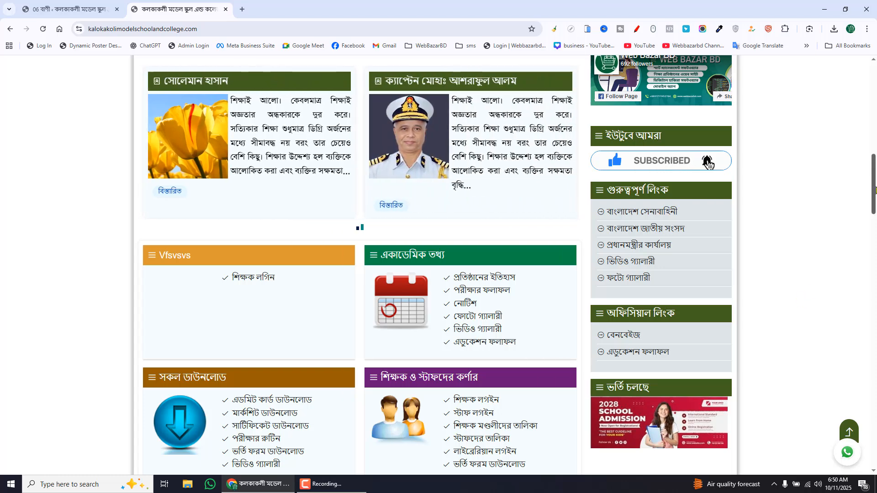
drag(876, 189, 876, 235)
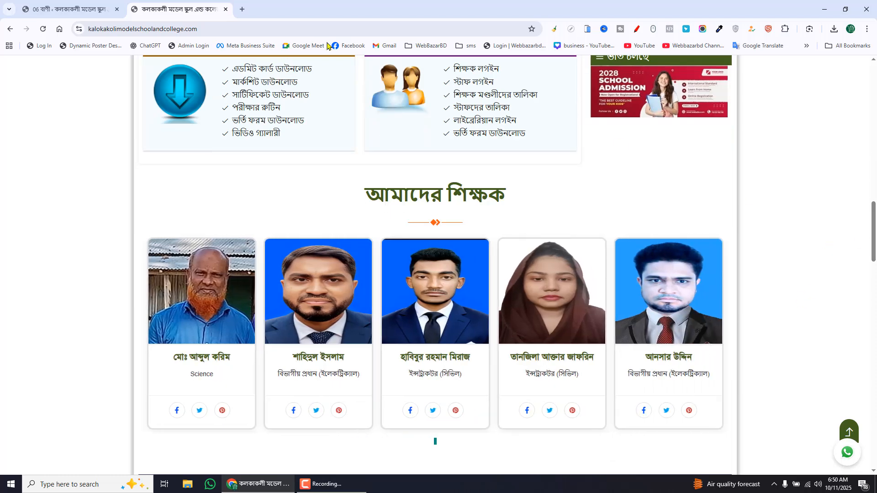